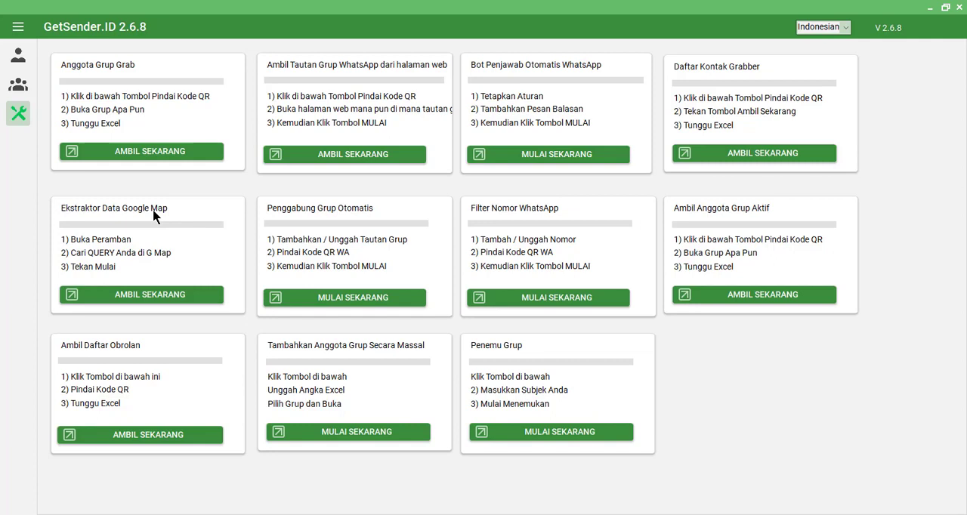
# - Open the Google Map data extractor from the Peralatan tools
pyautogui.click(18, 26)
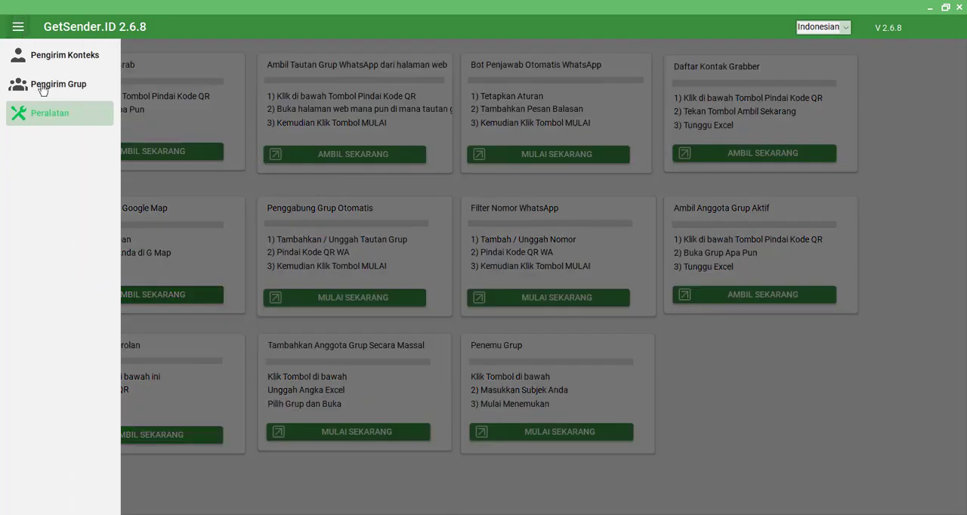
pyautogui.click(44, 120)
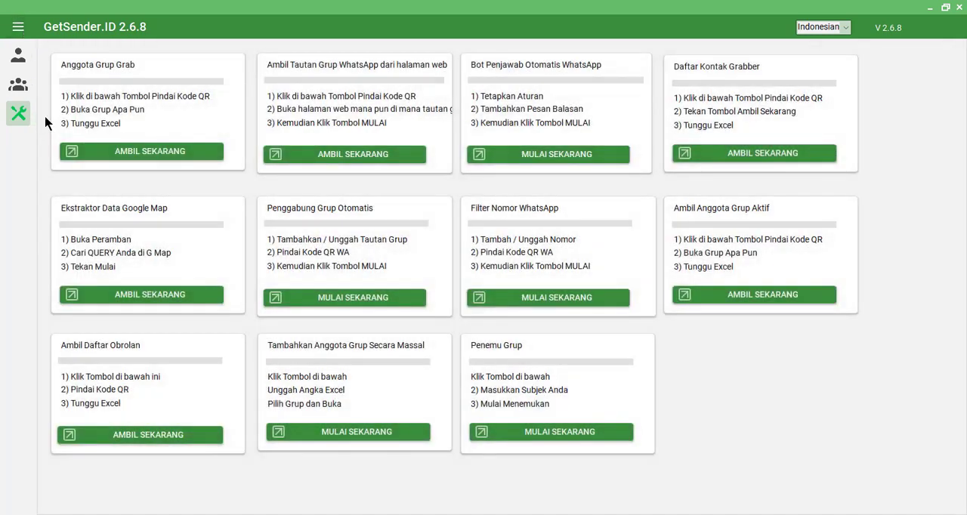
pyautogui.click(167, 298)
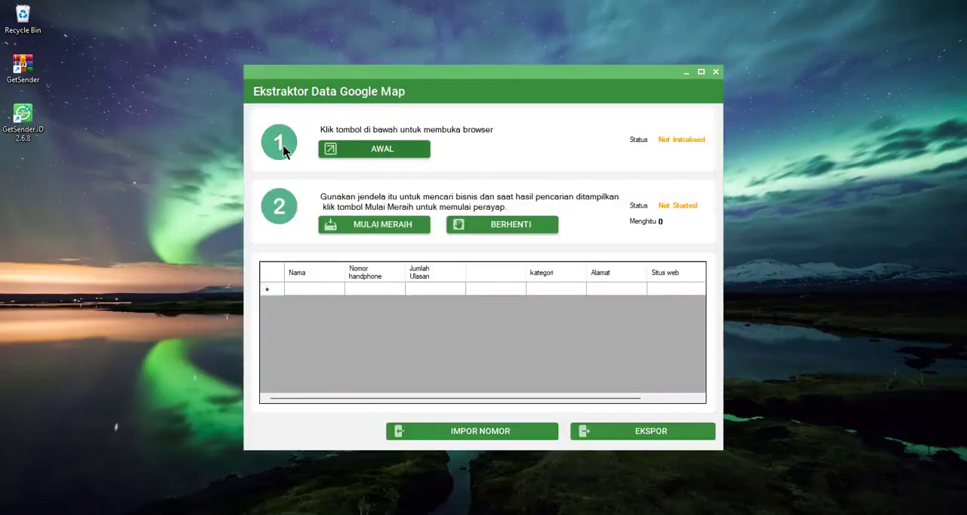
# - Launch the extractor's browser with the search term "Jasa Pembuatan website di Jawa Barat"
pyautogui.click(407, 156)
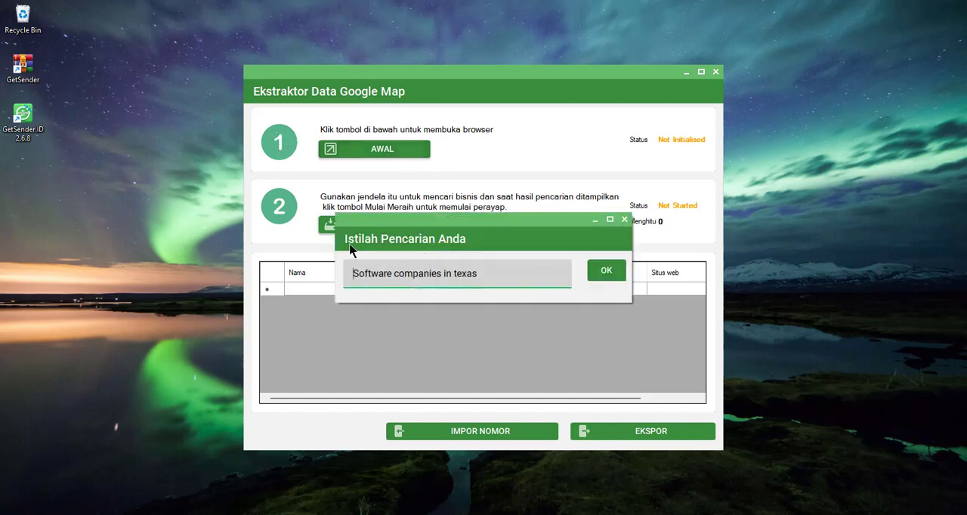
pyautogui.click(489, 275)
pyautogui.moveTo(488, 274); pyautogui.dragTo(339, 272)
pyautogui.press('BackSpace')
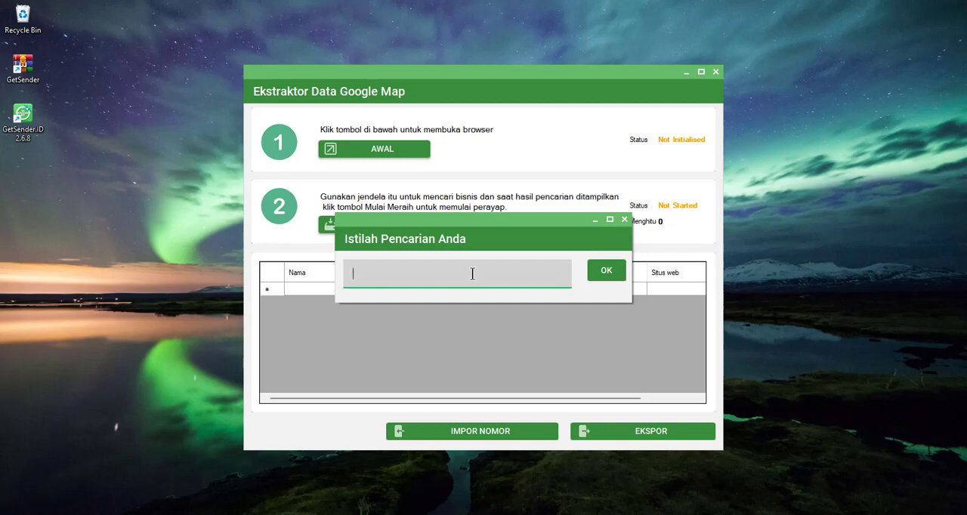
pyautogui.write('Jasa Pembuatan website di')
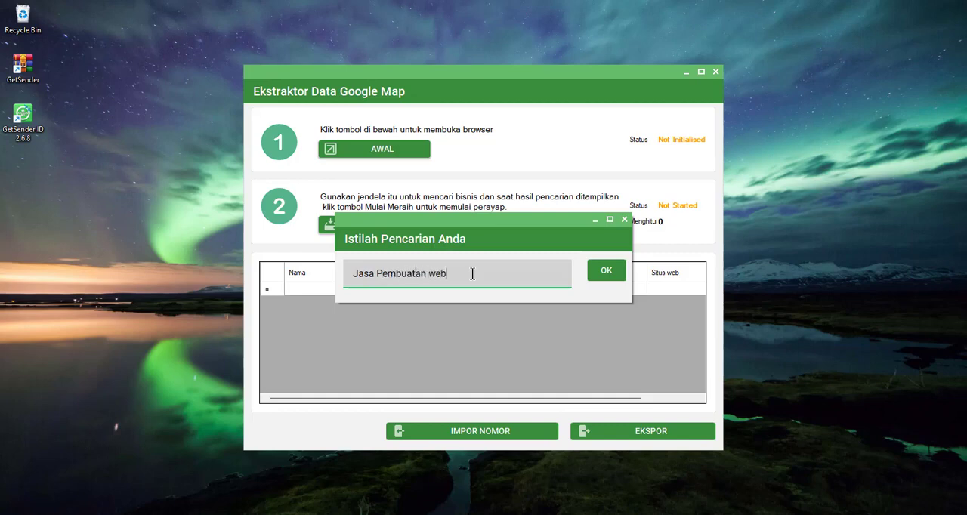
pyautogui.write(' Jawa Barat')
pyautogui.click(612, 278)
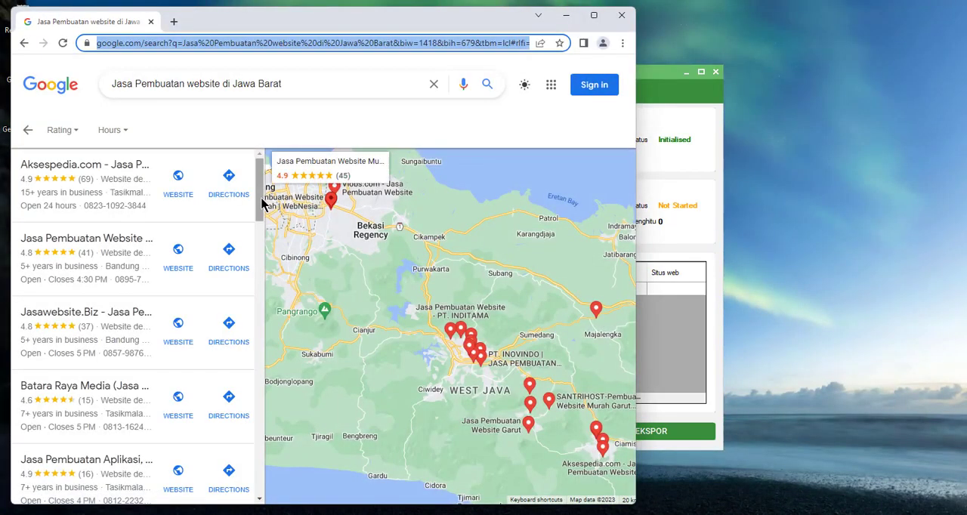
# - Move the extractor window clear of the browser's result list and start grabbing the business data
pyautogui.moveTo(261, 200); pyautogui.dragTo(258, 477)
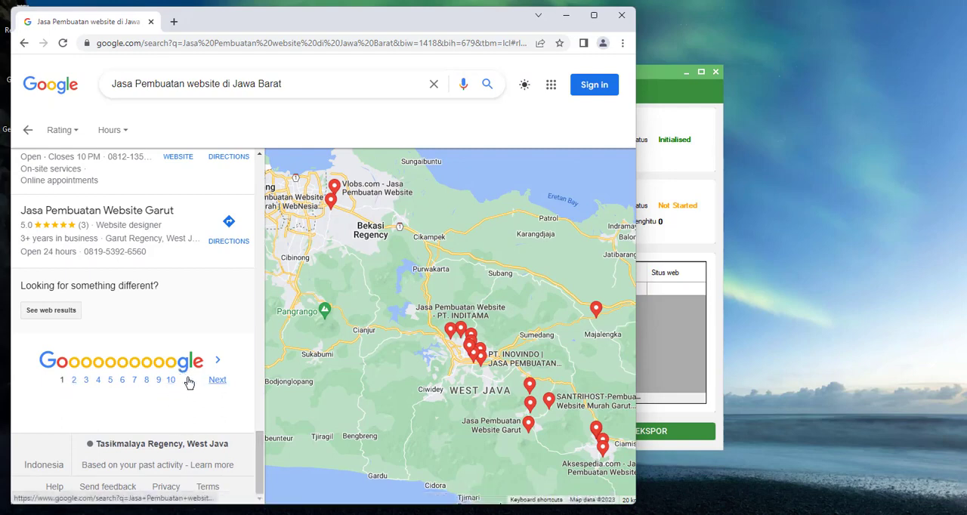
pyautogui.moveTo(661, 71); pyautogui.dragTo(898, 17)
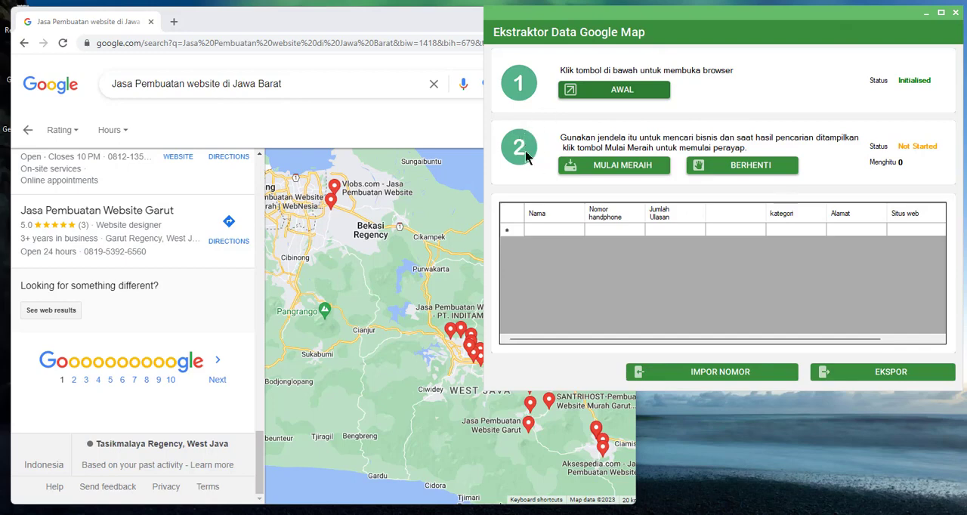
pyautogui.click(644, 173)
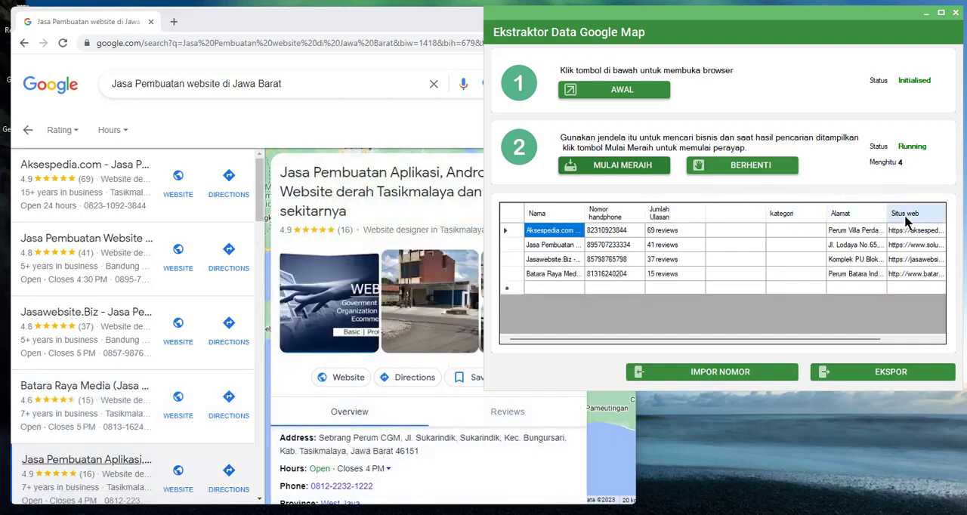
# - Monitor the running extraction by checking the business listings, result pages, collected rows and record count
pyautogui.moveTo(260, 196); pyautogui.dragTo(276, 446)
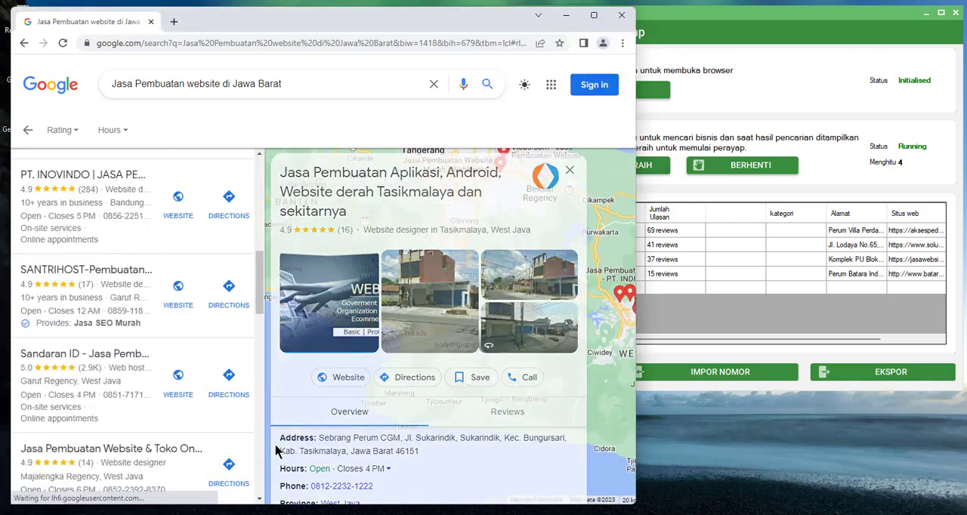
pyautogui.moveTo(260, 303); pyautogui.dragTo(248, 481)
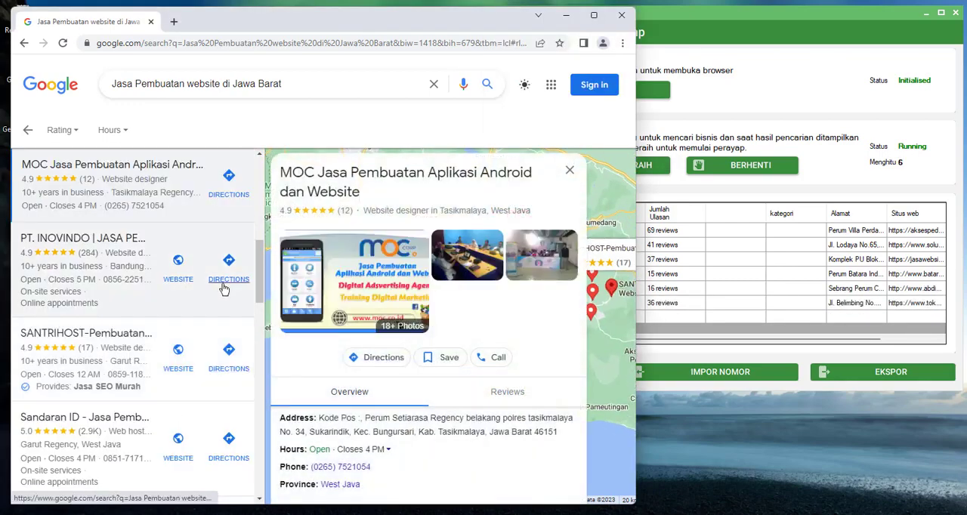
pyautogui.click(751, 119)
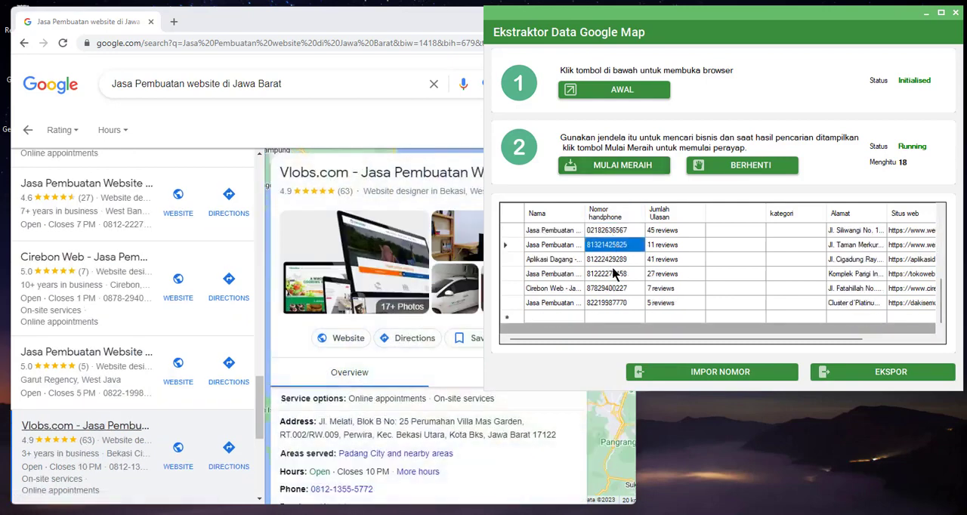
pyautogui.click(613, 273)
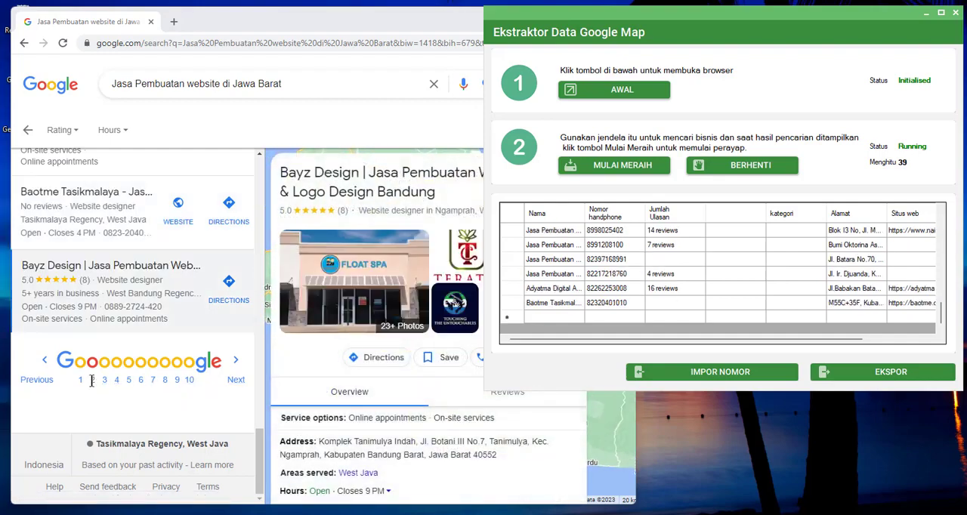
pyautogui.click(92, 380)
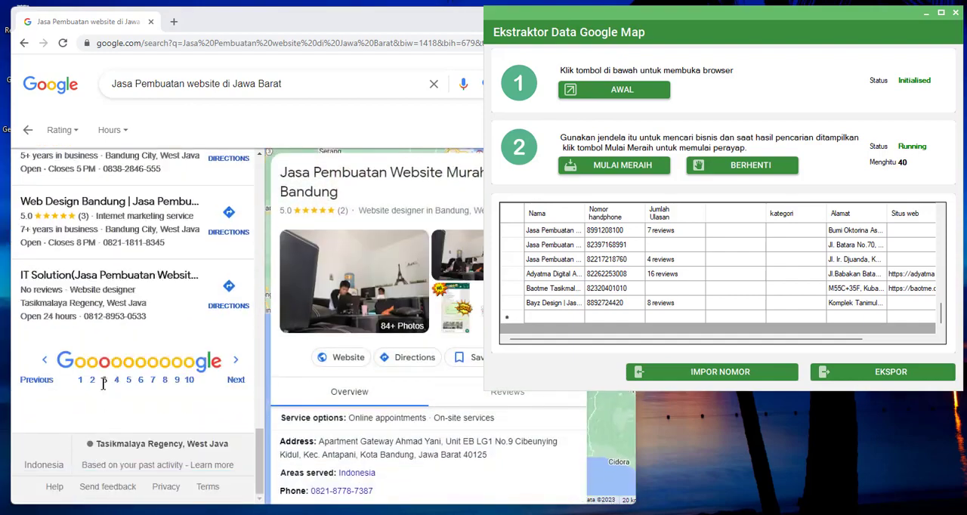
pyautogui.click(107, 379)
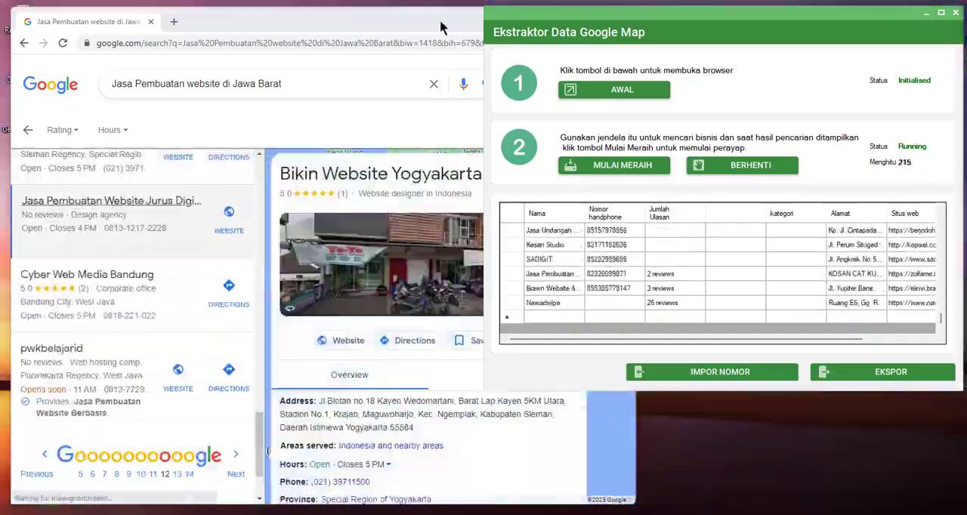
pyautogui.click(441, 27)
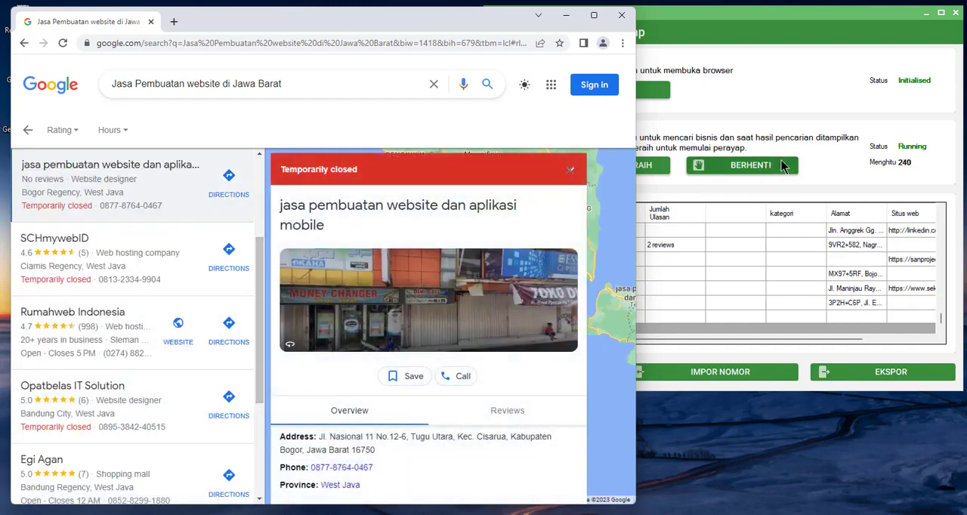
pyautogui.click(895, 171)
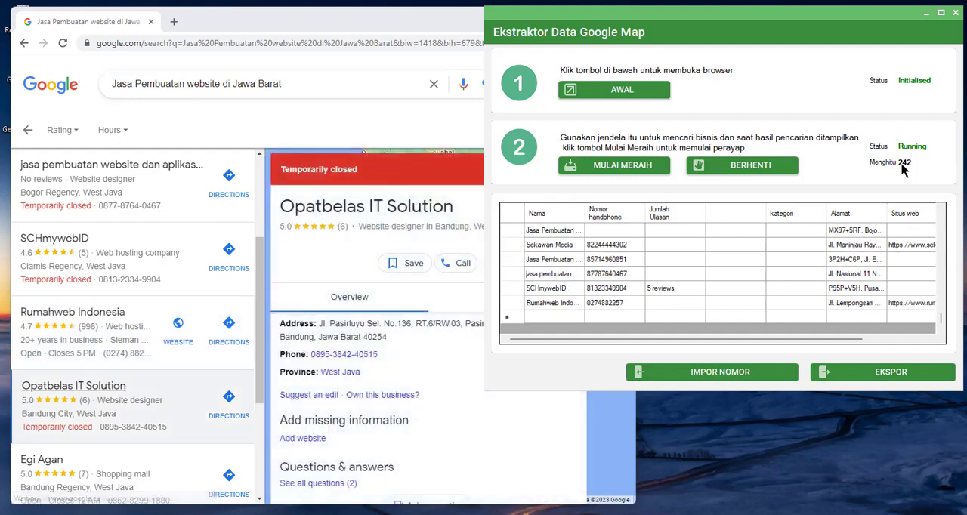
pyautogui.scroll(-3, 215, 413)
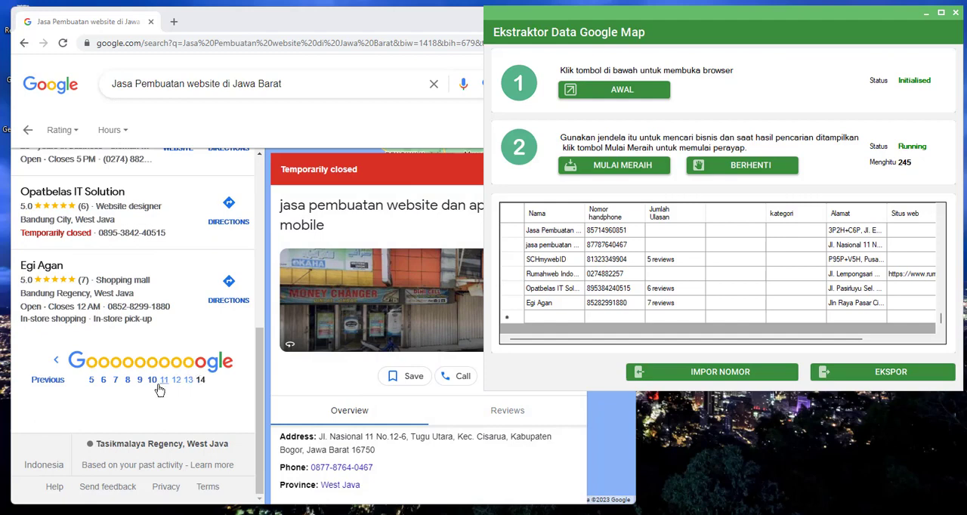
pyautogui.scroll(-2, 195, 410)
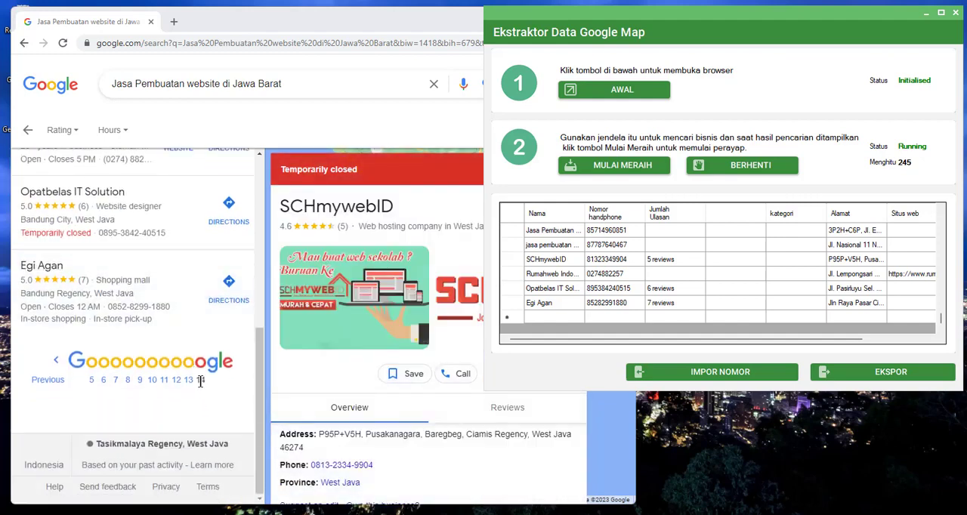
pyautogui.click(212, 407)
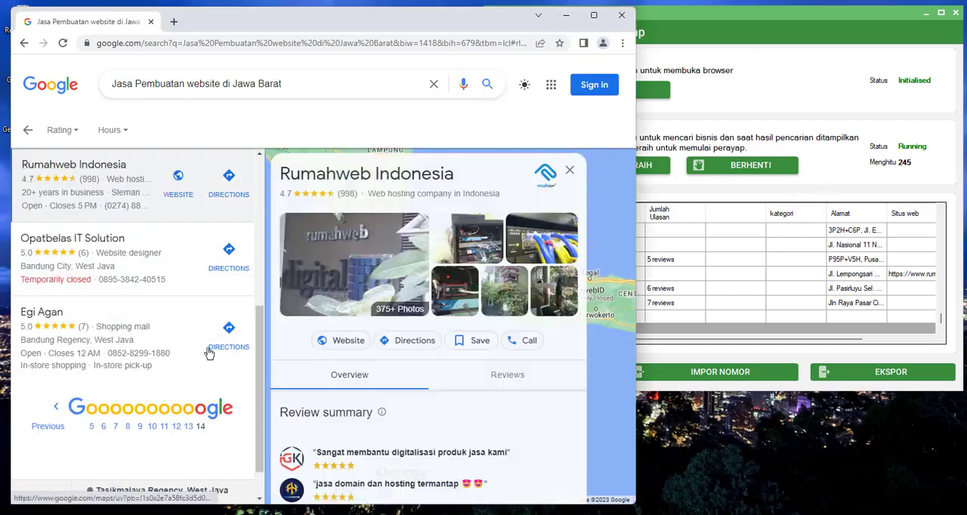
pyautogui.click(858, 172)
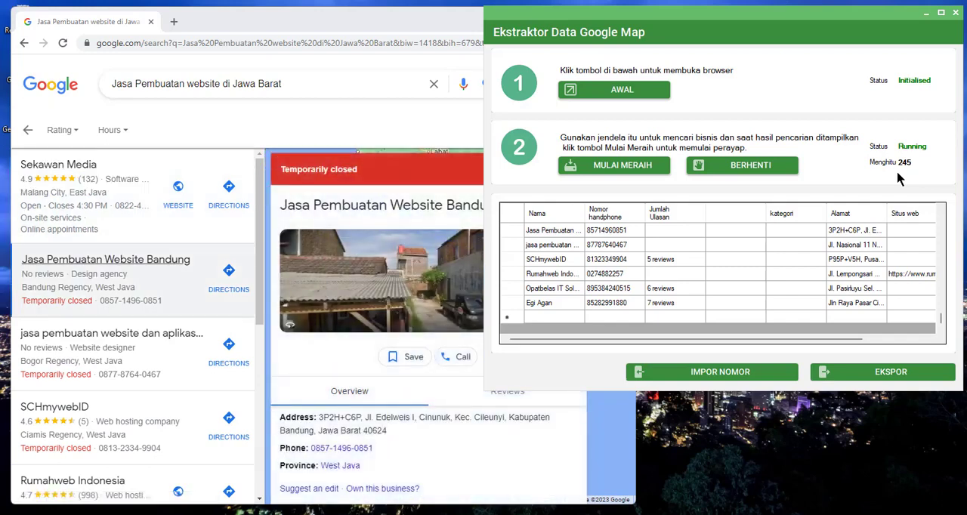
# - Stop the crawler, start exporting the collected data and shrink the save dialog to uncover the browser
pyautogui.click(779, 173)
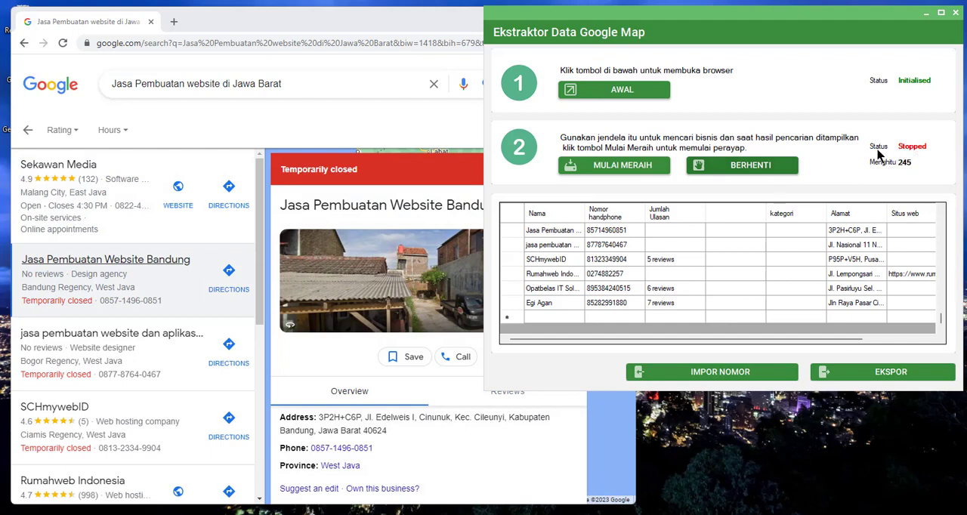
pyautogui.click(889, 373)
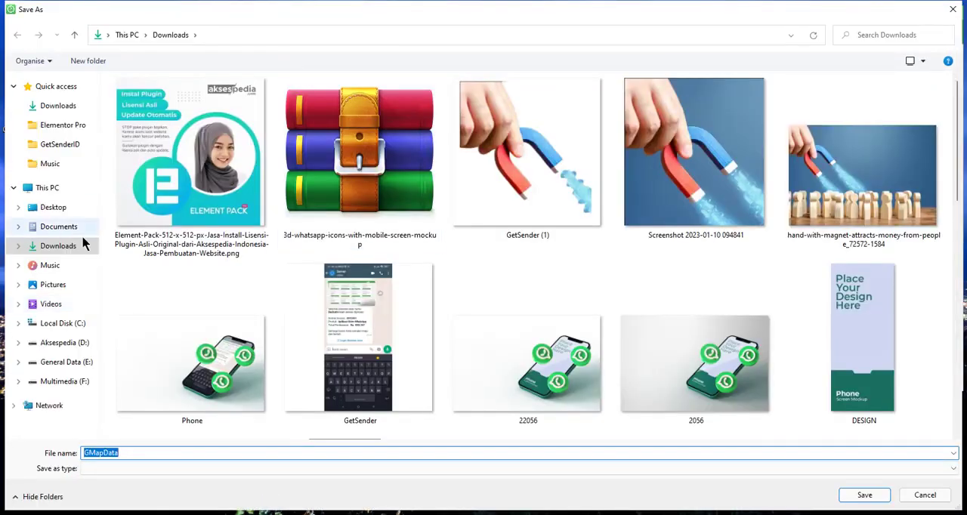
pyautogui.doubleClick(481, 20)
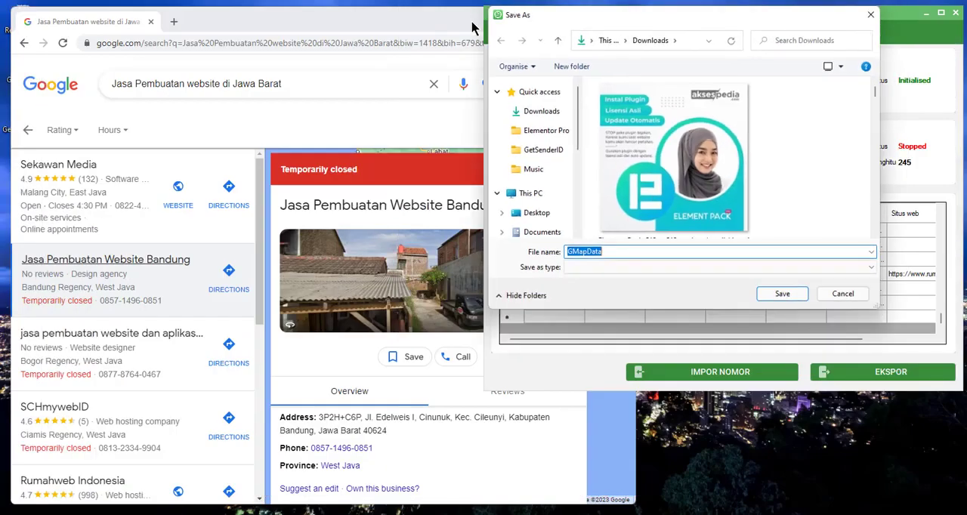
# - Save the export in Downloads as "Jasa Pembuatan website di Jawa Barat", reusing the text of the Google search query
pyautogui.click(358, 123)
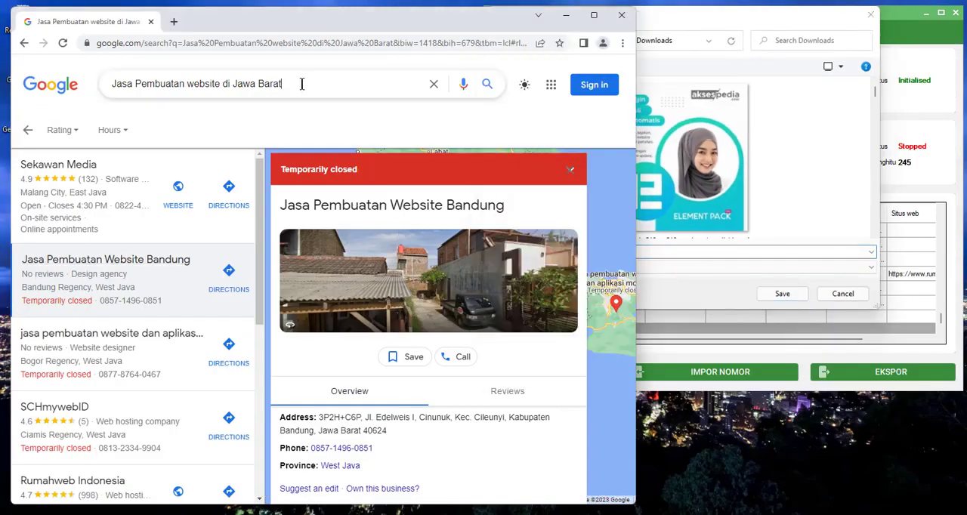
pyautogui.moveTo(302, 85); pyautogui.dragTo(111, 88)
pyautogui.rightClick(197, 84)
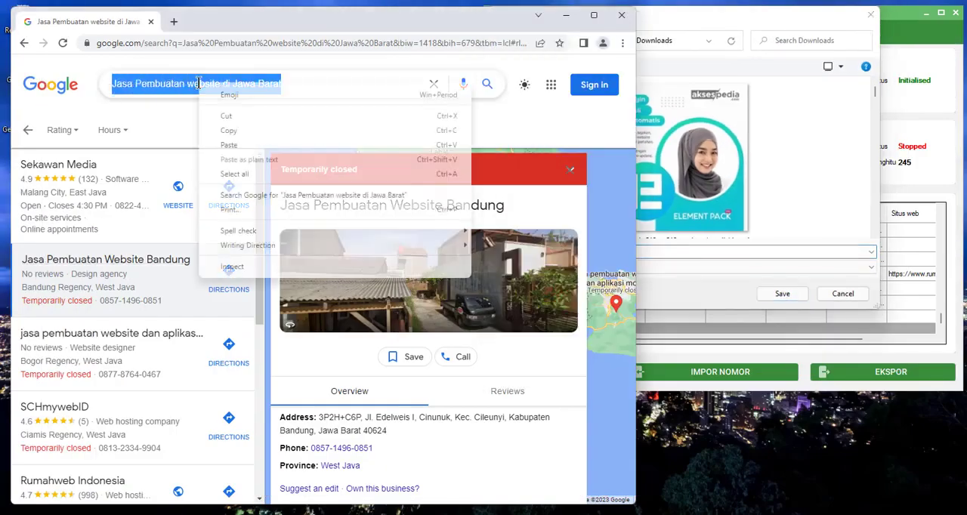
pyautogui.click(242, 135)
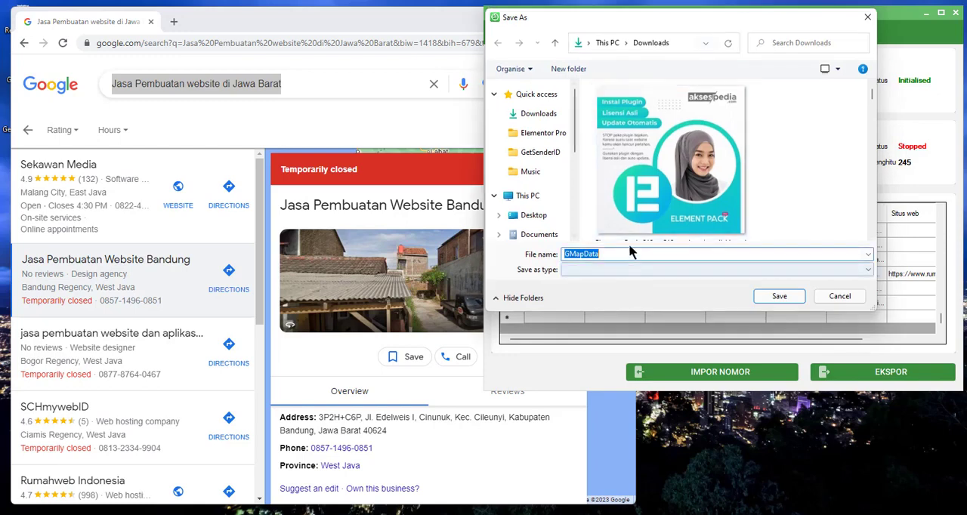
pyautogui.rightClick(594, 255)
pyautogui.click(642, 307)
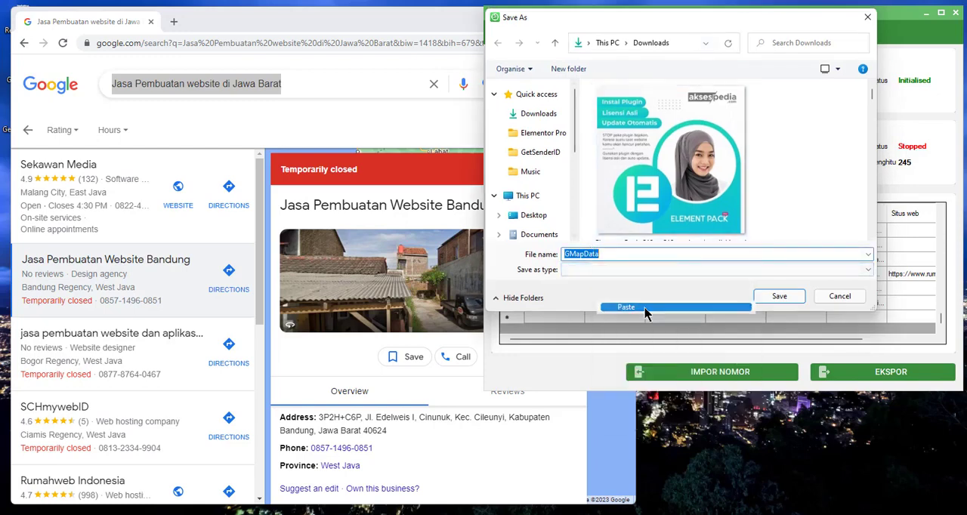
pyautogui.click(784, 299)
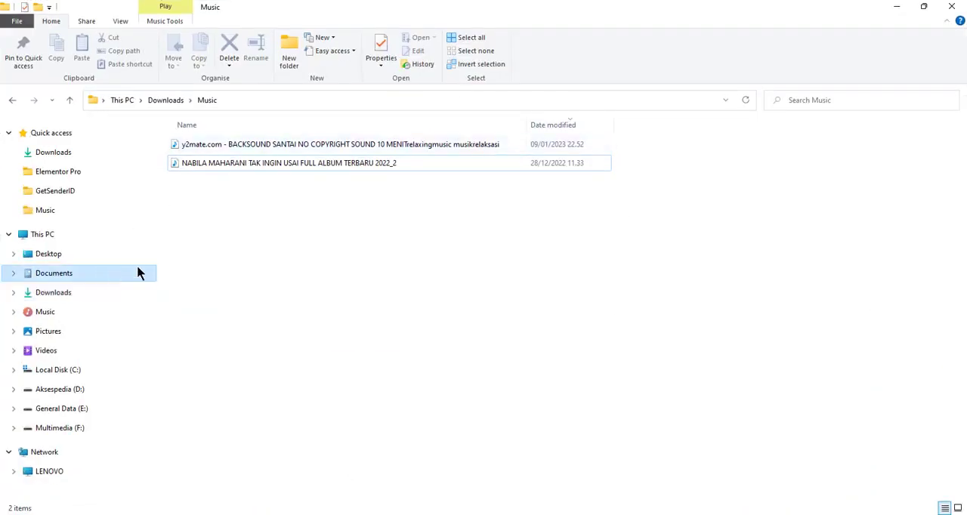
# - Switch to File Explorer and open the exported "Jasa Pembuatan website di Jawa Barat" workbook from Downloads in Excel
pyautogui.click(136, 273)
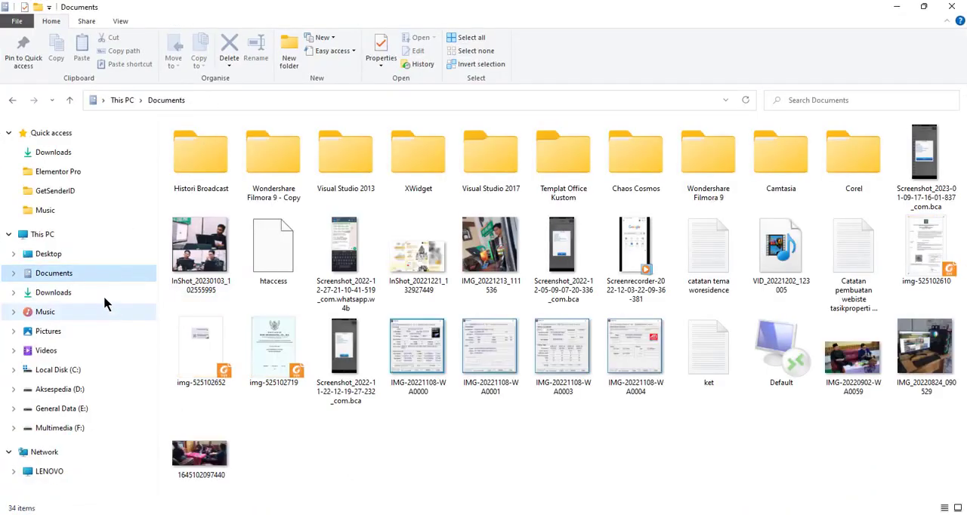
pyautogui.click(90, 293)
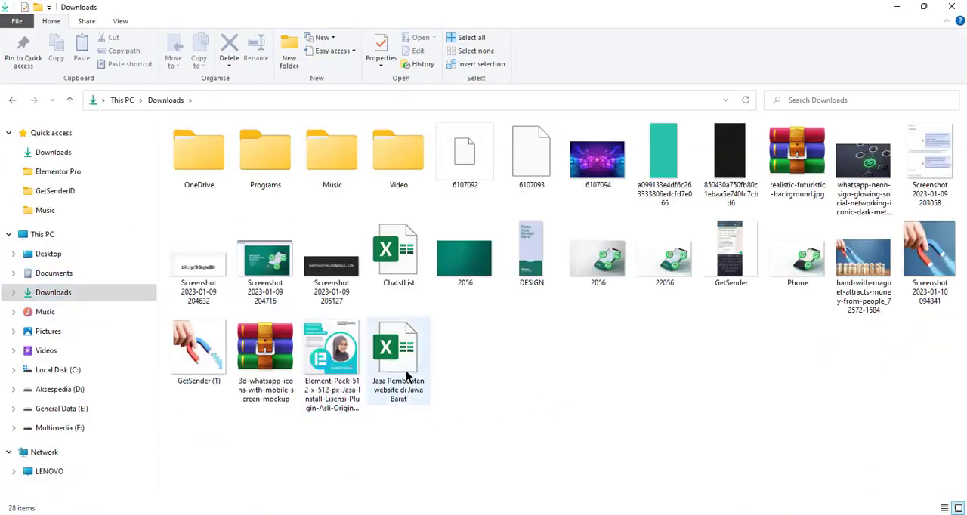
pyautogui.doubleClick(406, 376)
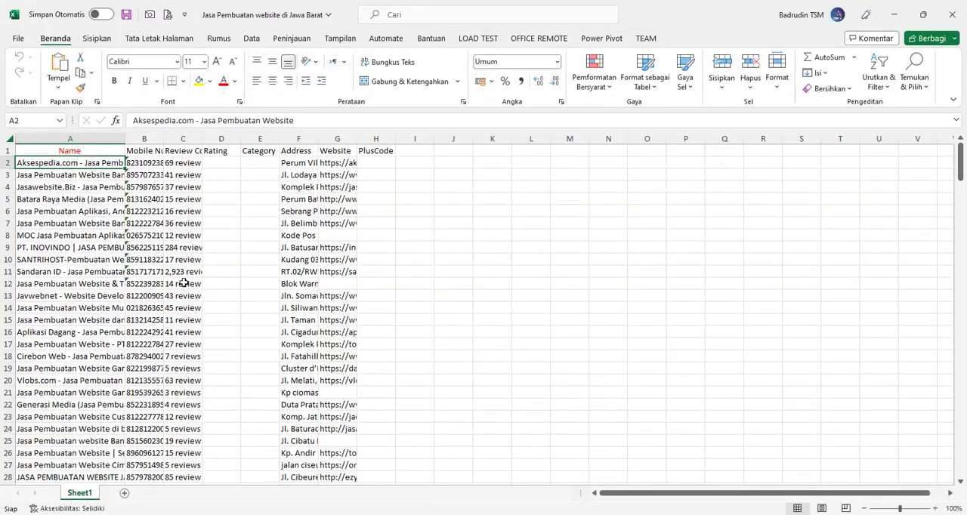
# - Autofit the widths of all columns in Sheet1 to their contents
pyautogui.click(10, 138)
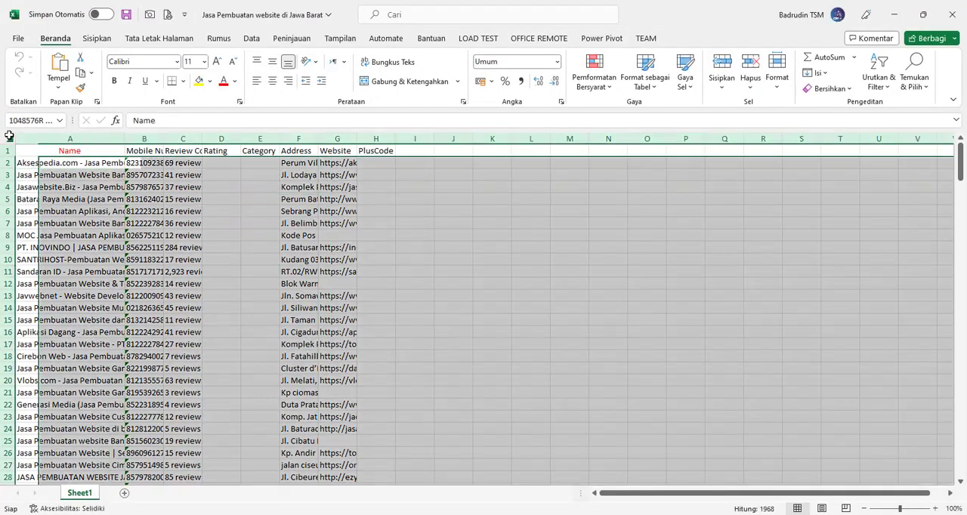
pyautogui.doubleClick(125, 139)
pyautogui.click(309, 238)
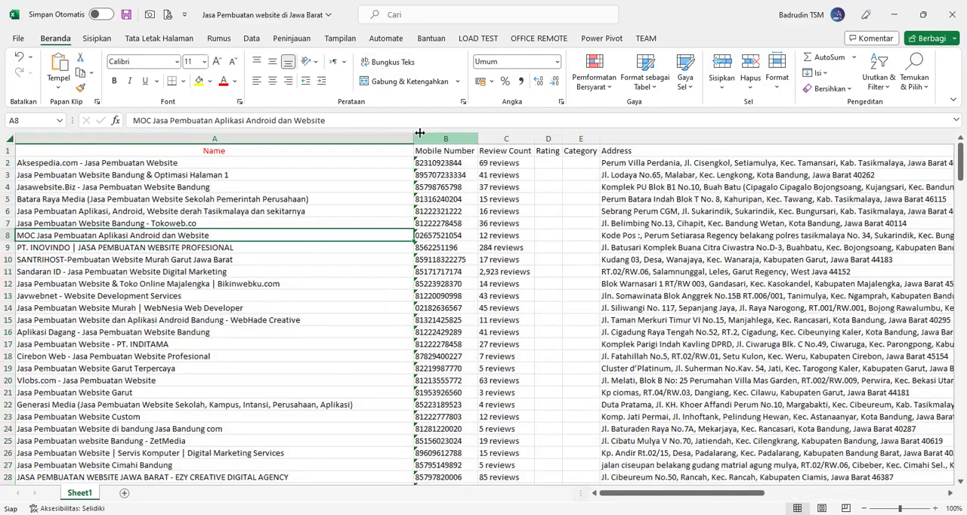
# - Narrow the Name column to about half its width and review the exported contacts down to the last record's name and mobile number in row 246
pyautogui.moveTo(414, 138); pyautogui.dragTo(210, 144)
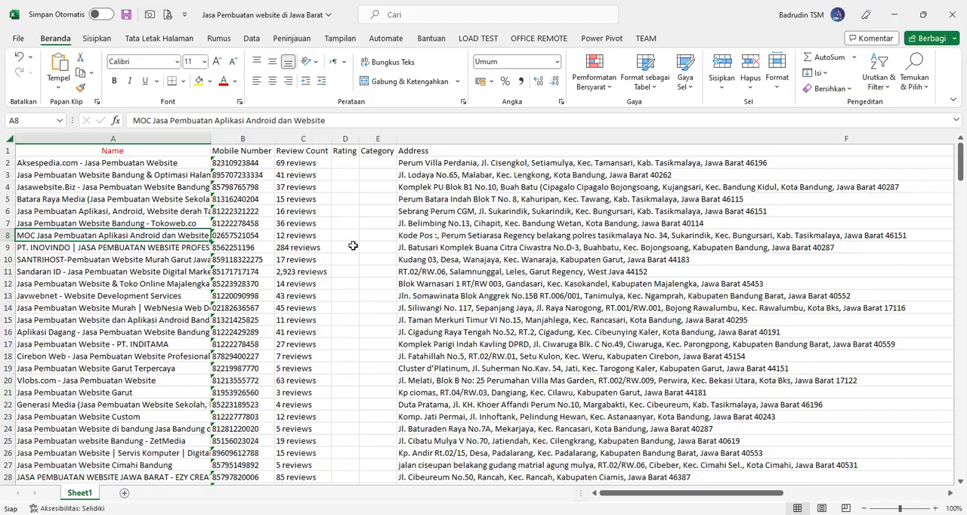
pyautogui.scroll(-20, 273, 336)
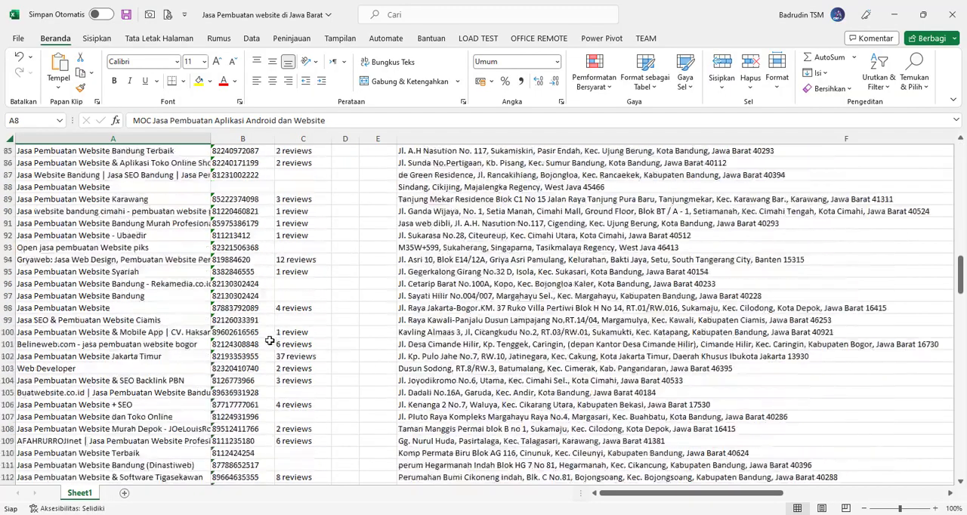
pyautogui.scroll(-20, 269, 341)
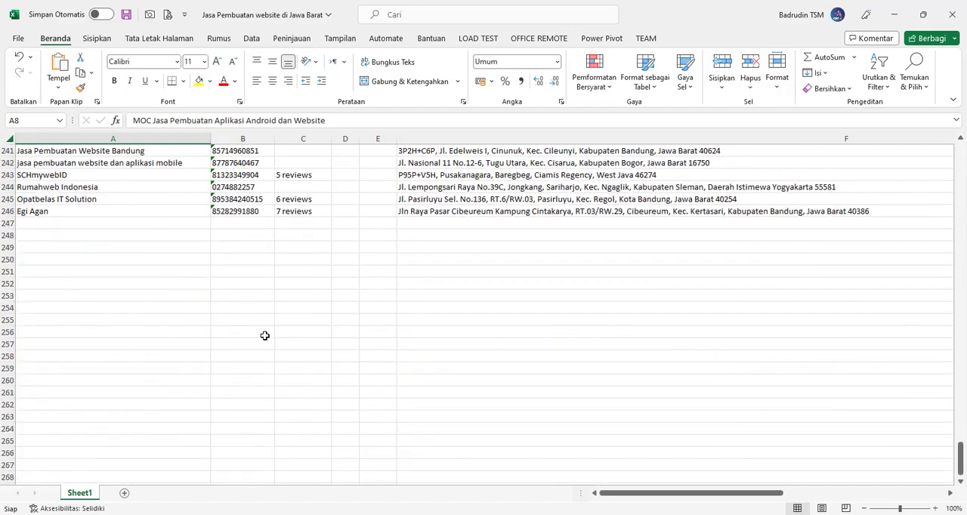
pyautogui.click(59, 211)
pyautogui.click(241, 211)
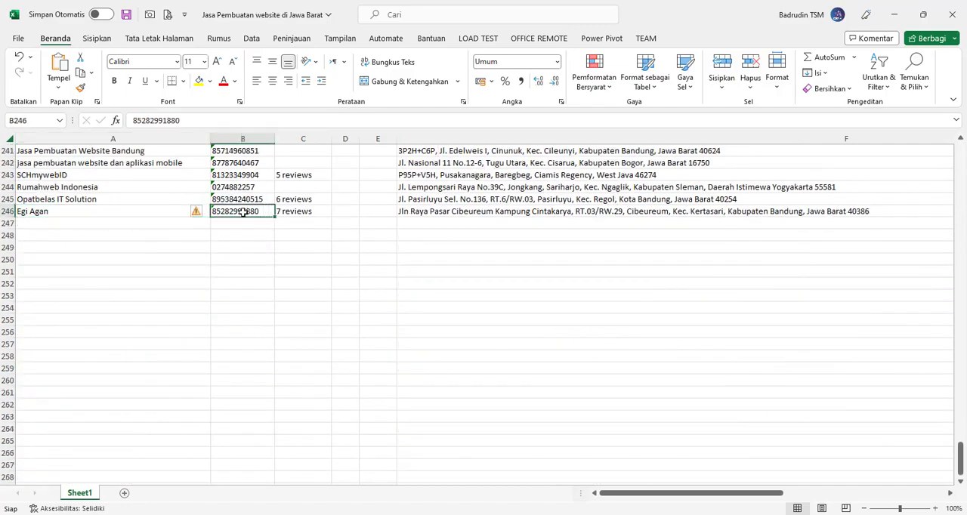
pyautogui.scroll(20, 249, 221)
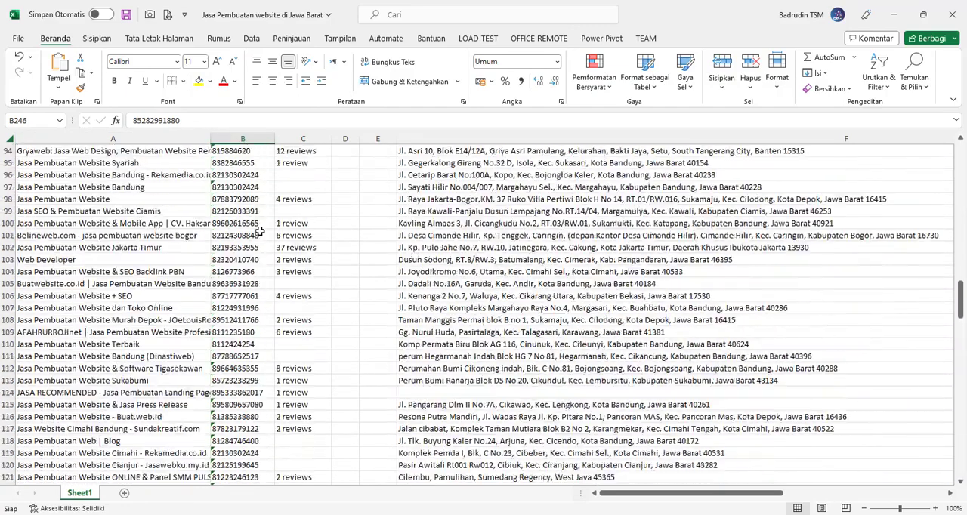
pyautogui.scroll(20, 259, 230)
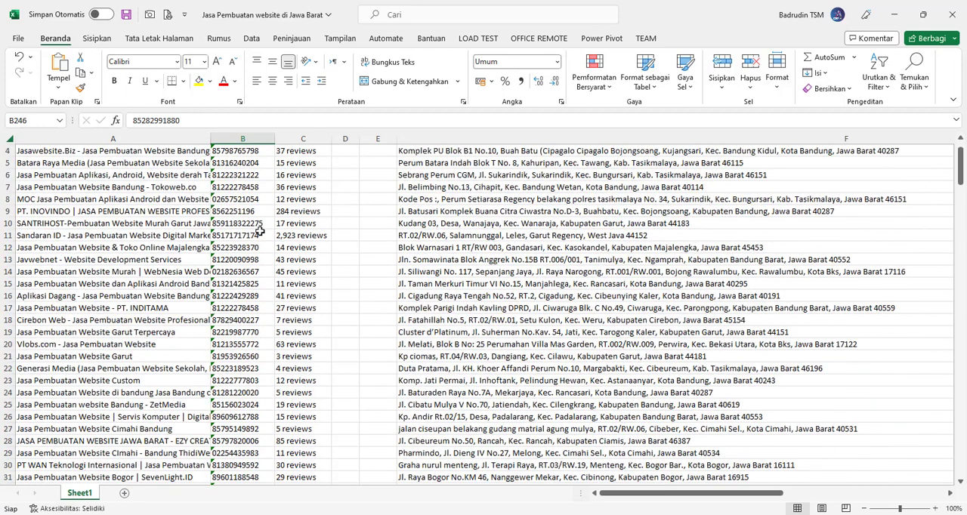